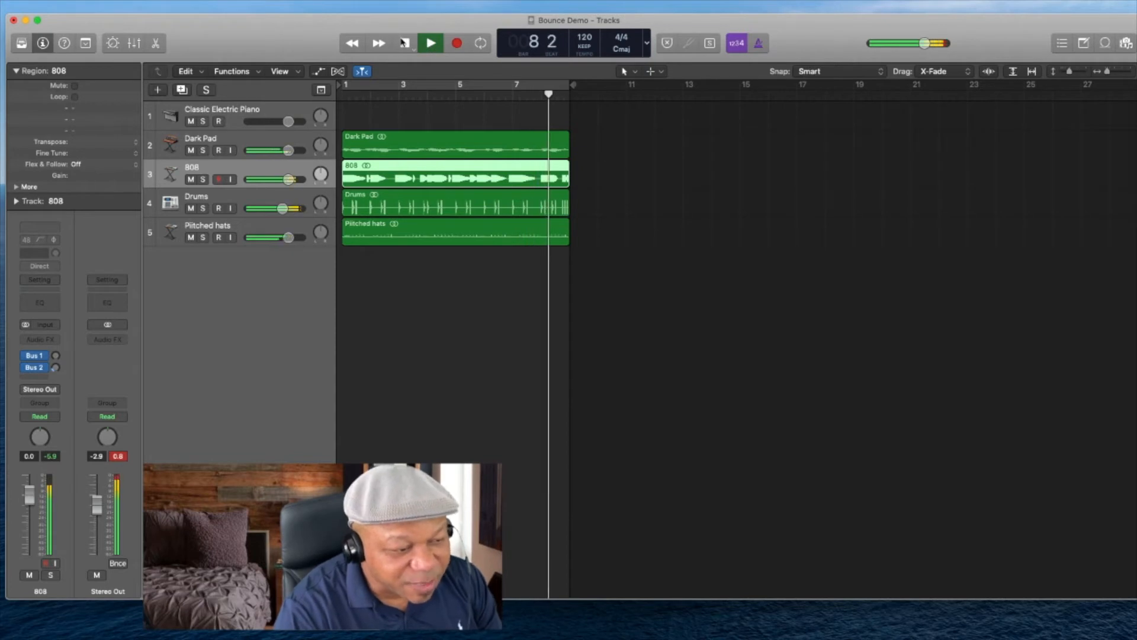
# - Stop playback and view the bounce settings from the Stereo Out channel, closing them without bouncing
pyautogui.click(403, 43)
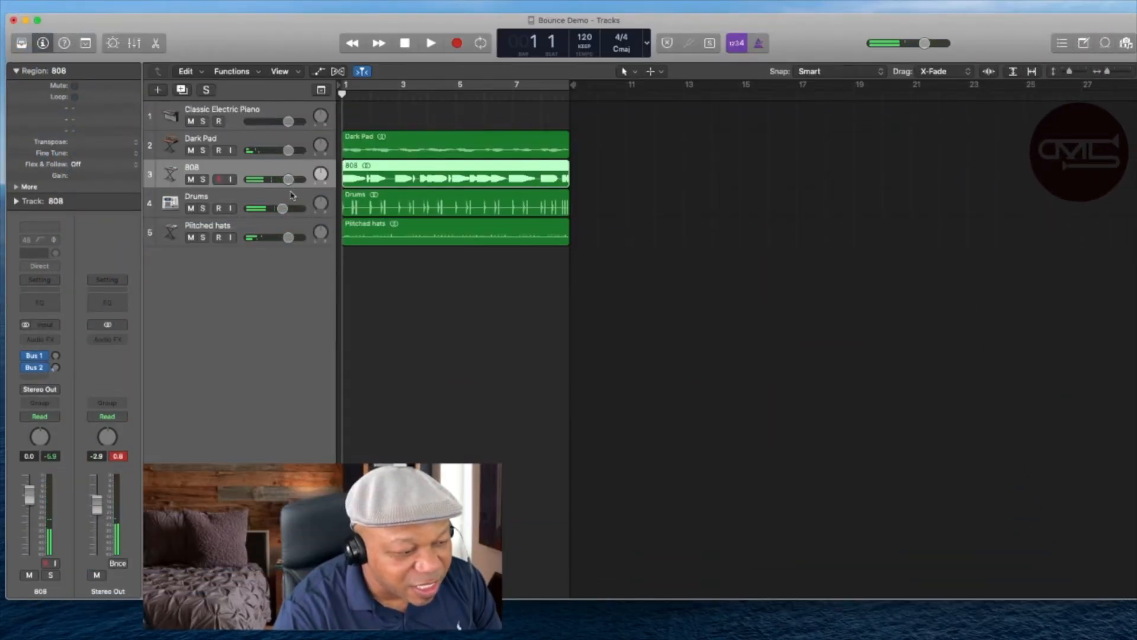
pyautogui.click(119, 565)
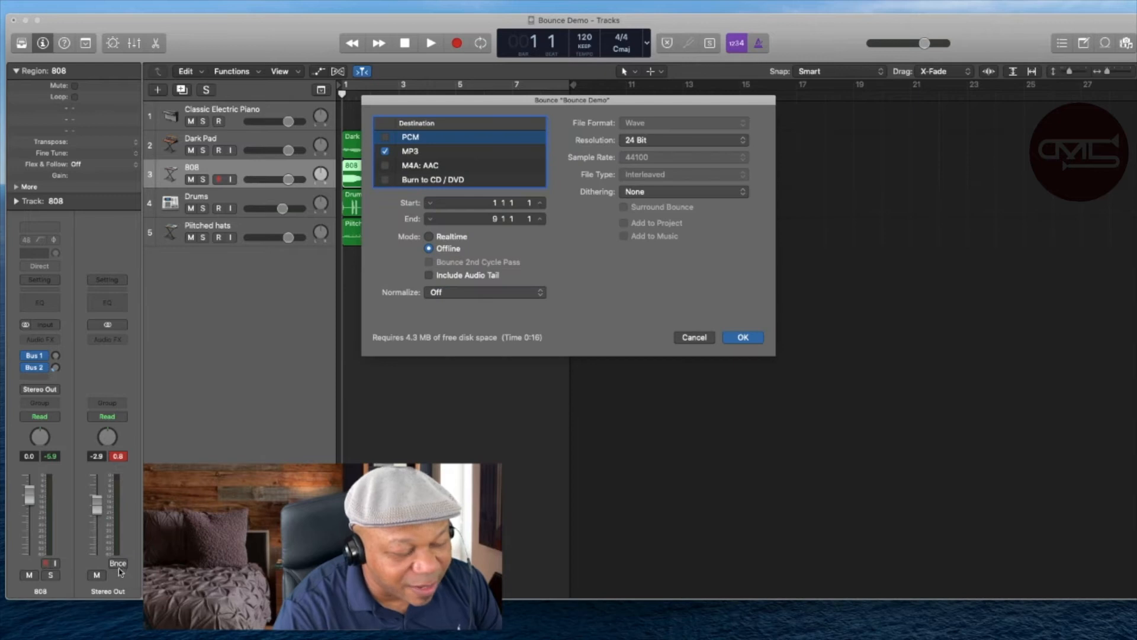
pyautogui.click(693, 337)
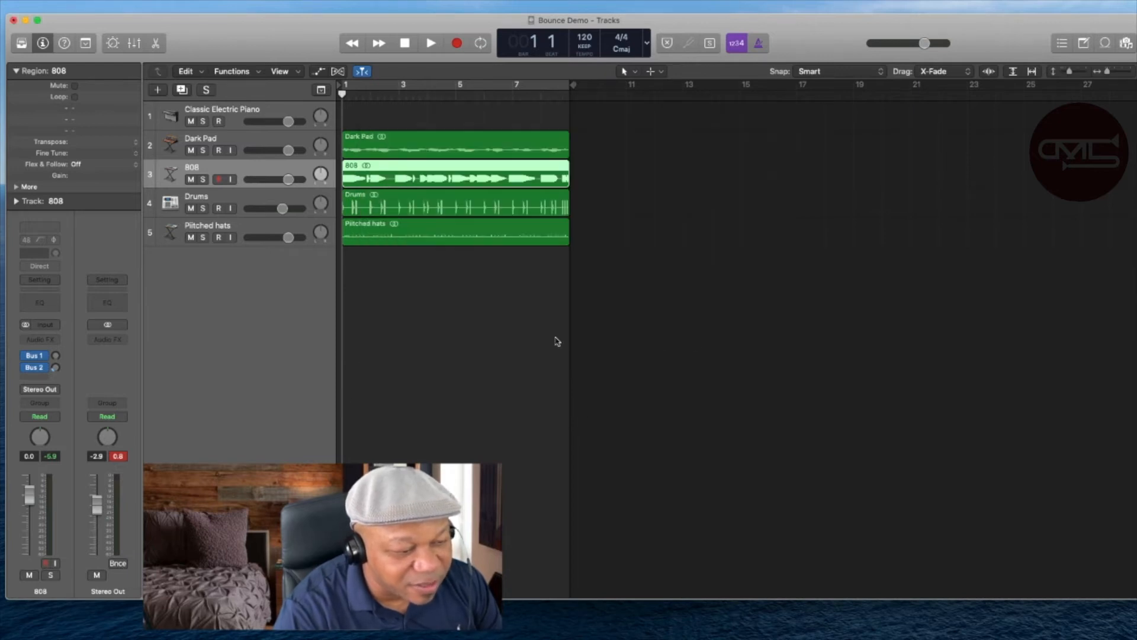
# - View the bounce settings through the Project or Section command and close them without bouncing
pyautogui.click(94, 7)
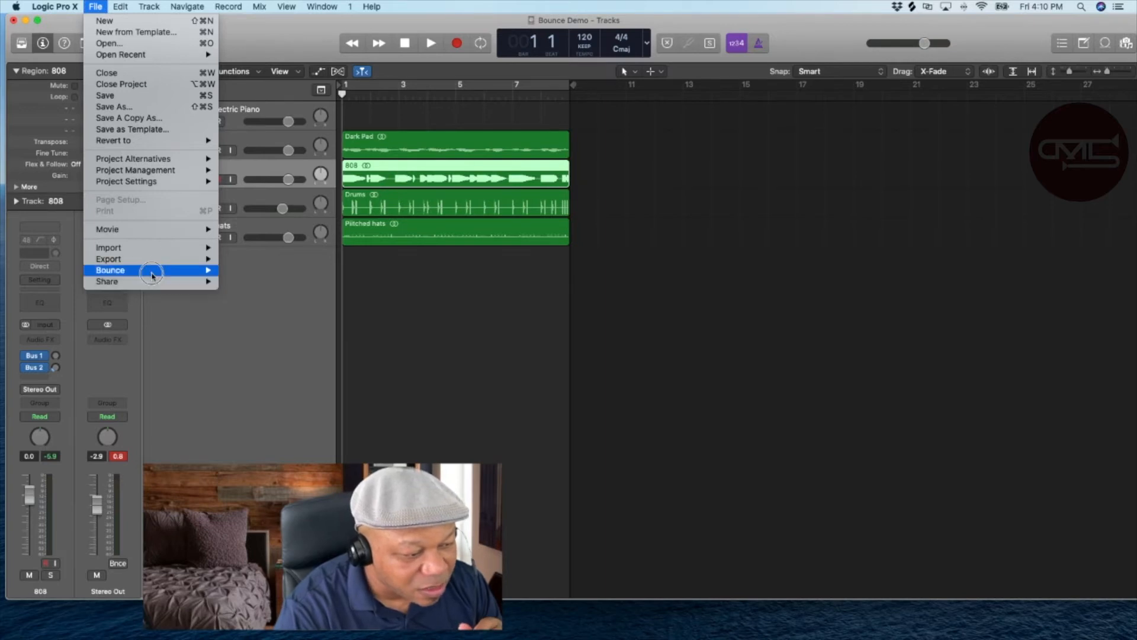
pyautogui.moveTo(152, 275)
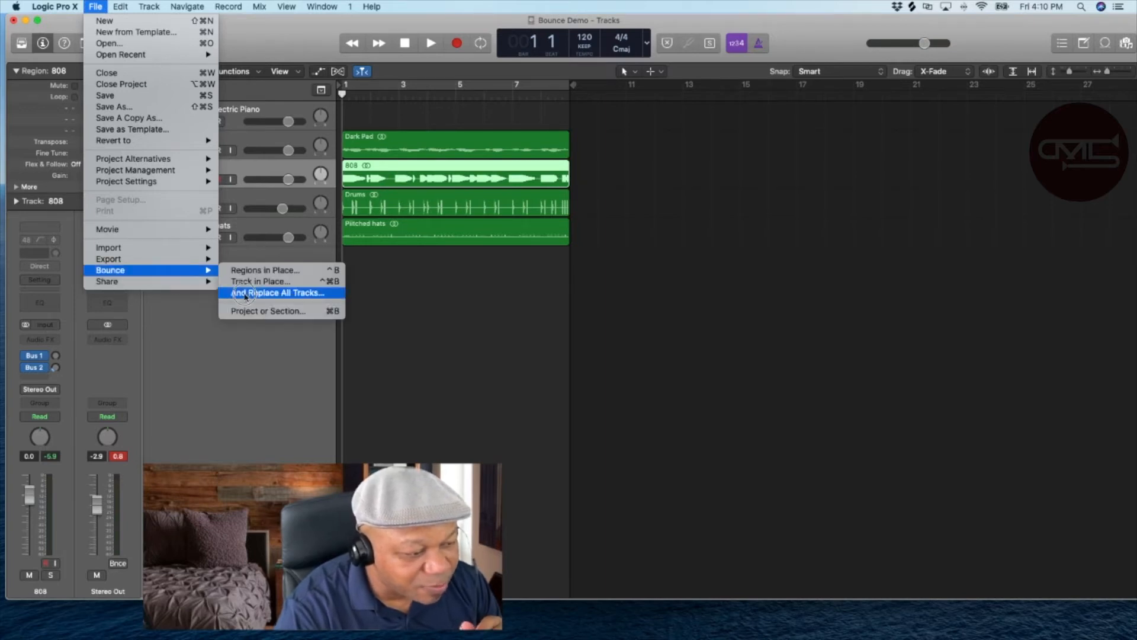
pyautogui.click(253, 311)
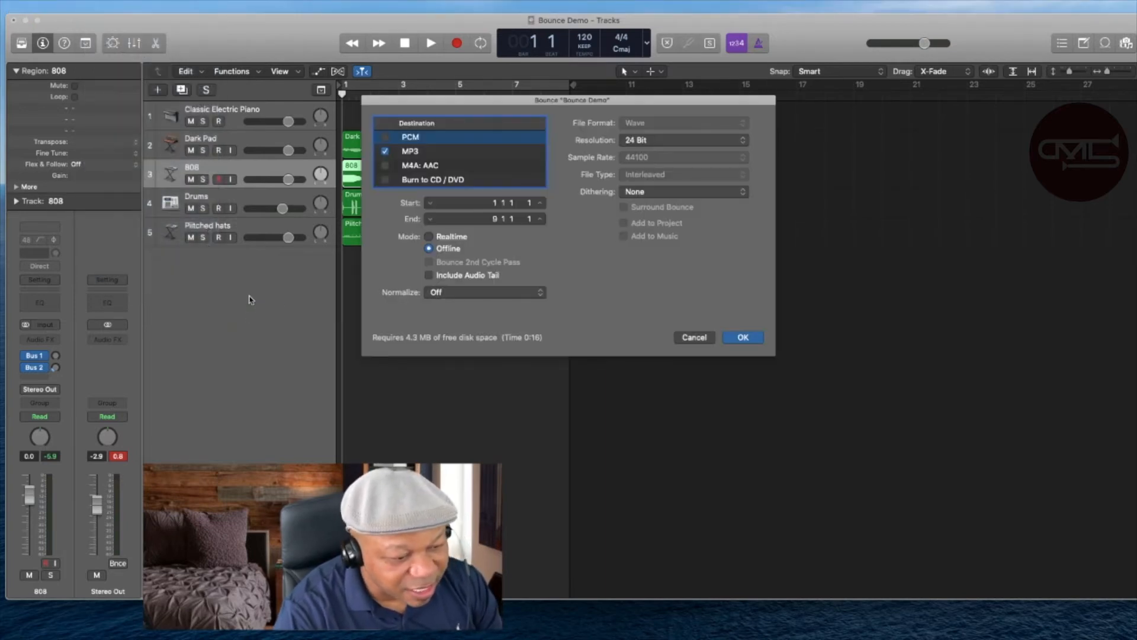
pyautogui.click(694, 337)
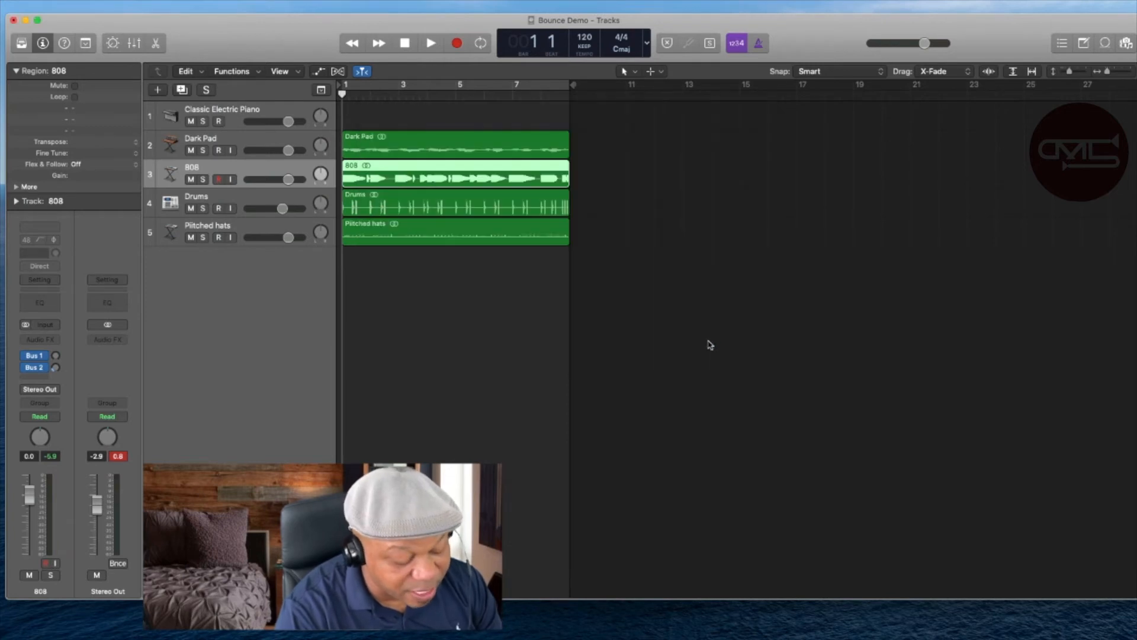
# - Open the project bounce settings again and review the MP3 destination and the Normalize choices, leaving Normalize Off
pyautogui.press('super+b')
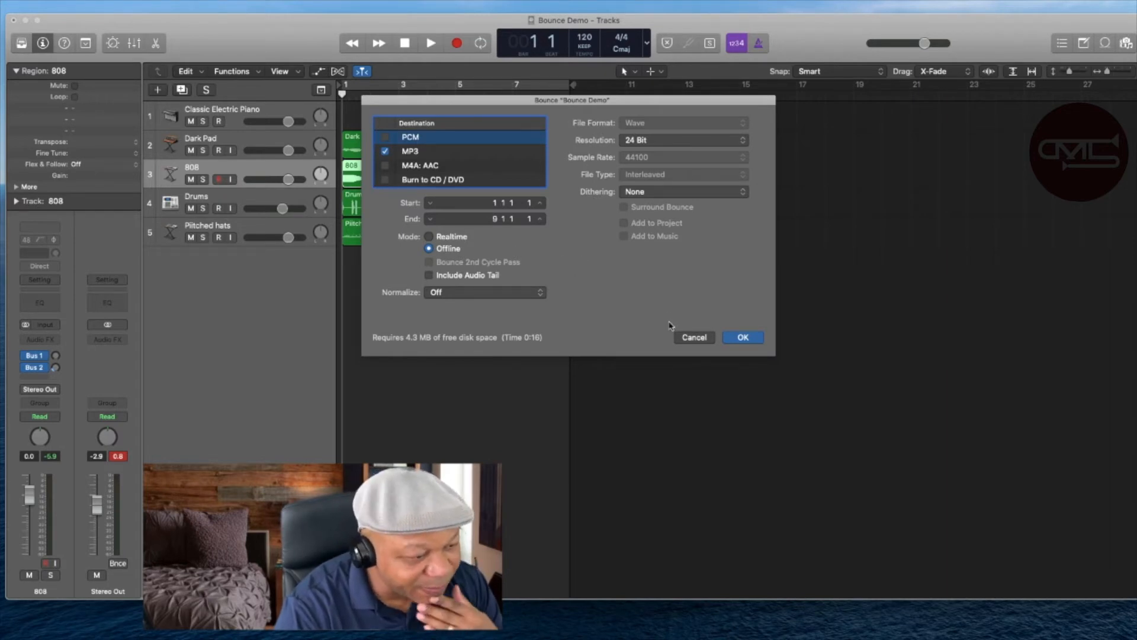
pyautogui.click(385, 151)
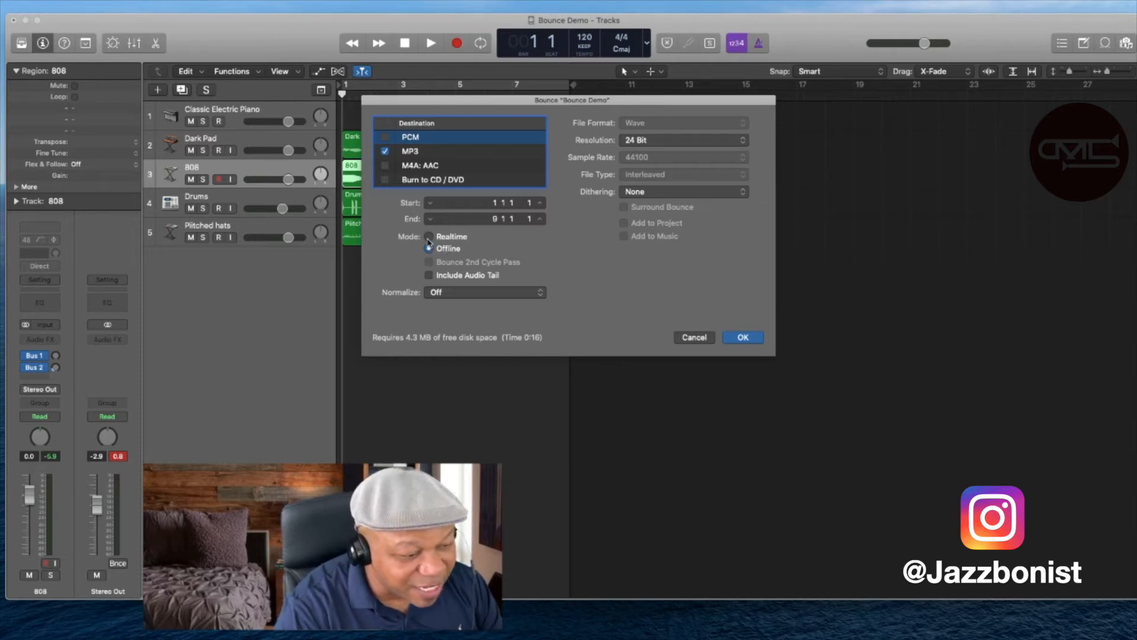
pyautogui.click(453, 294)
pyautogui.click(453, 294)
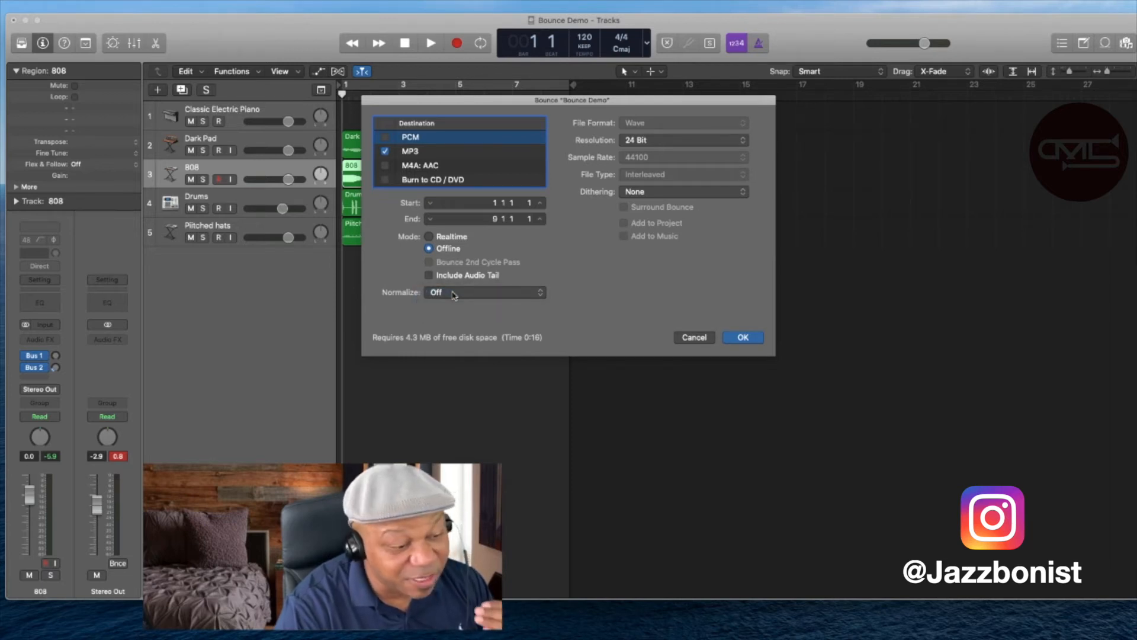
# - Add PCM as a bounce destination with Wave file format, 24 Bit resolution and a 44100 sample rate
pyautogui.click(385, 138)
pyautogui.click(657, 123)
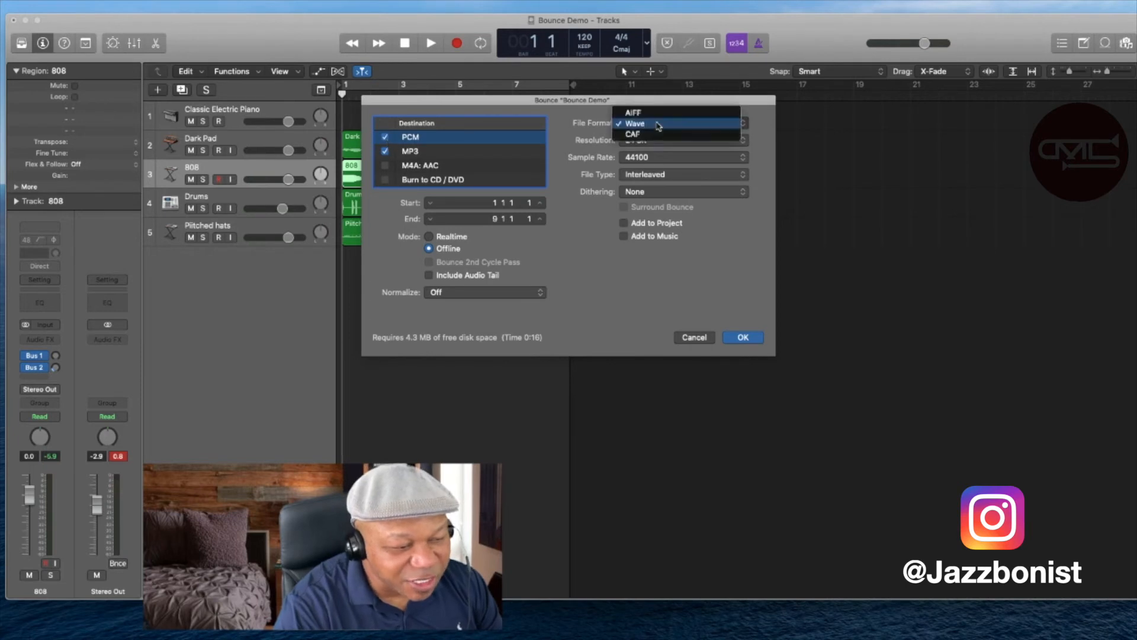
pyautogui.click(657, 123)
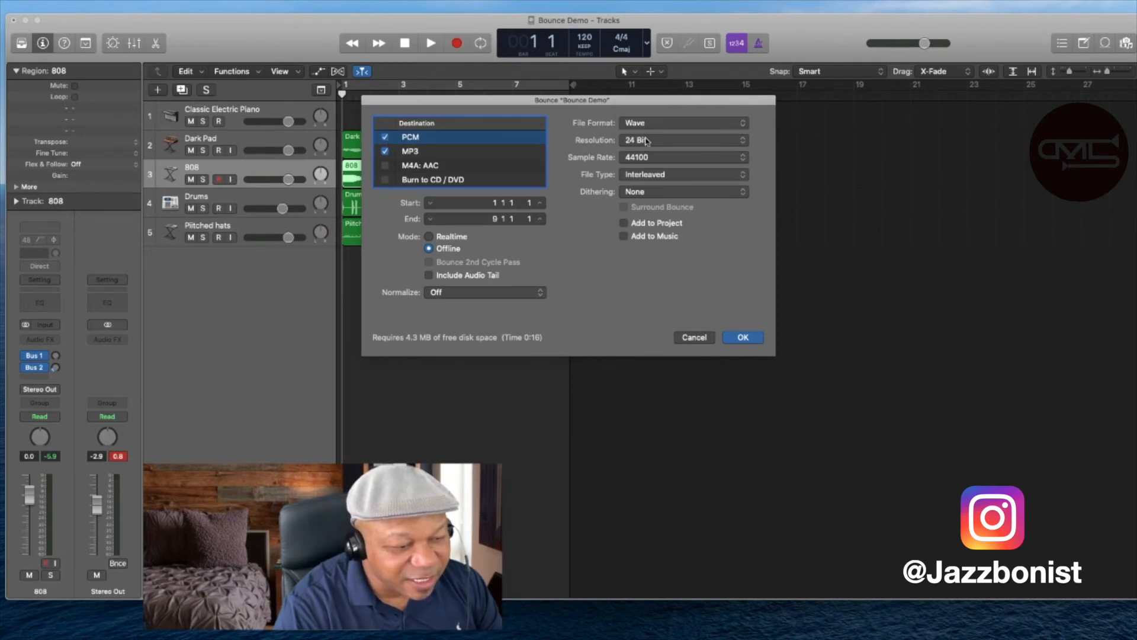
pyautogui.click(644, 144)
pyautogui.click(645, 144)
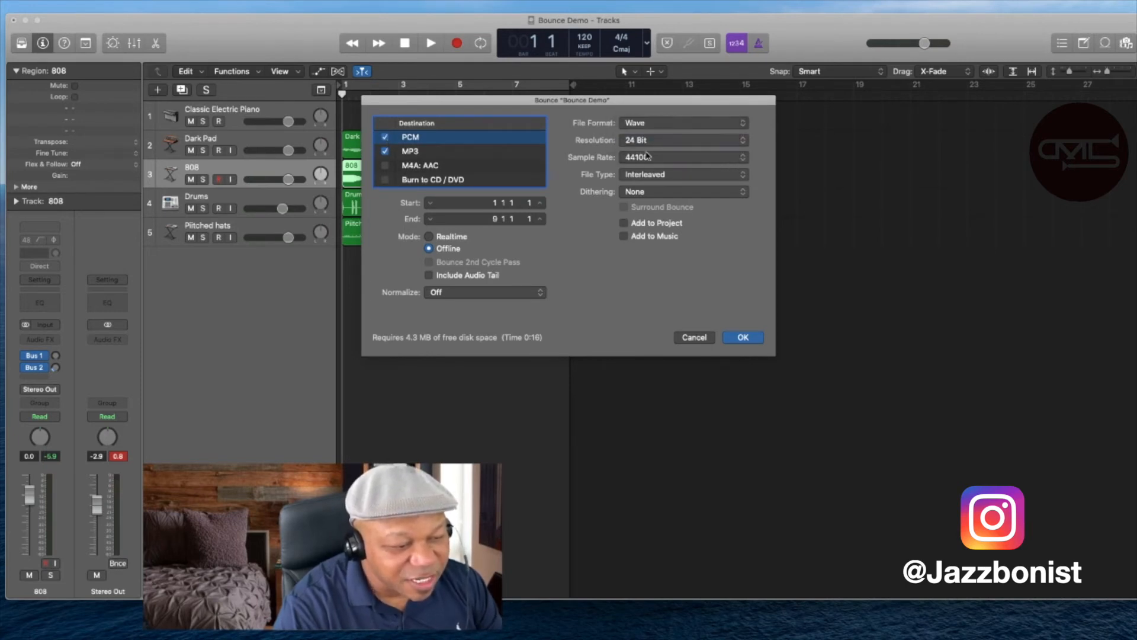
pyautogui.click(647, 158)
pyautogui.click(646, 158)
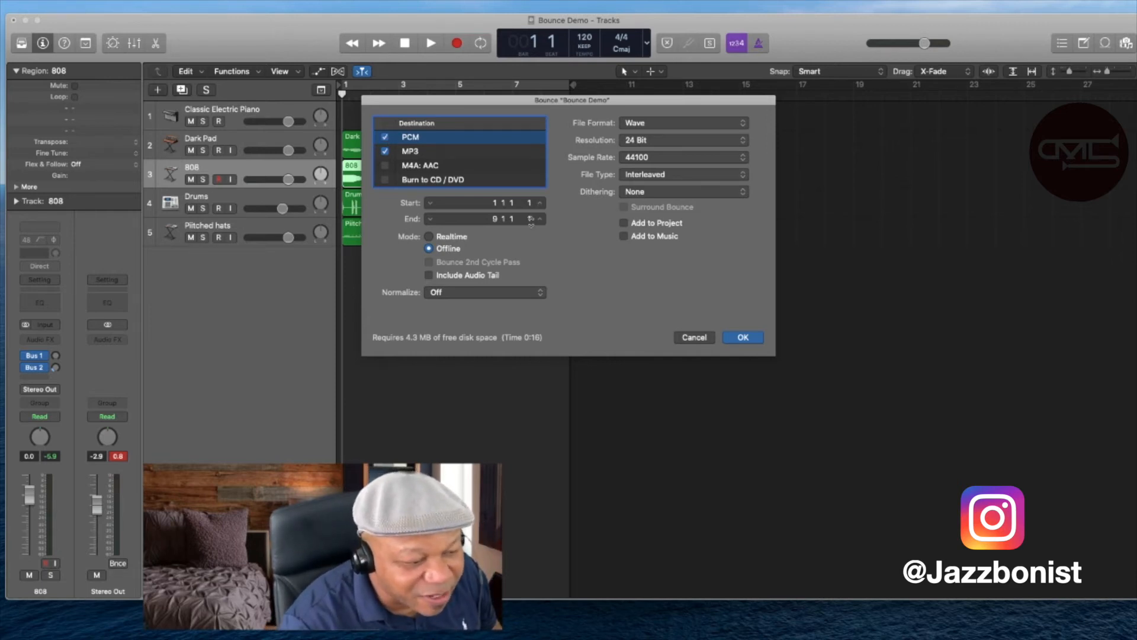
# - Remove PCM from the bounce destinations, proceed with MP3 only to the save dialog, and cancel the bounce
pyautogui.click(385, 138)
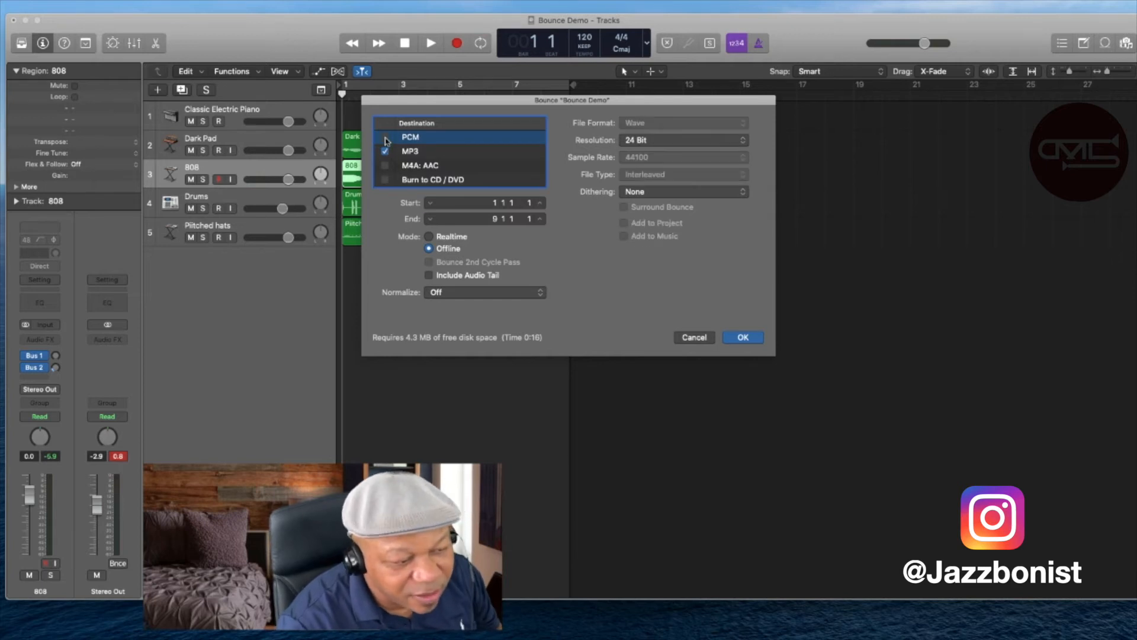
pyautogui.click(745, 337)
pyautogui.click(746, 337)
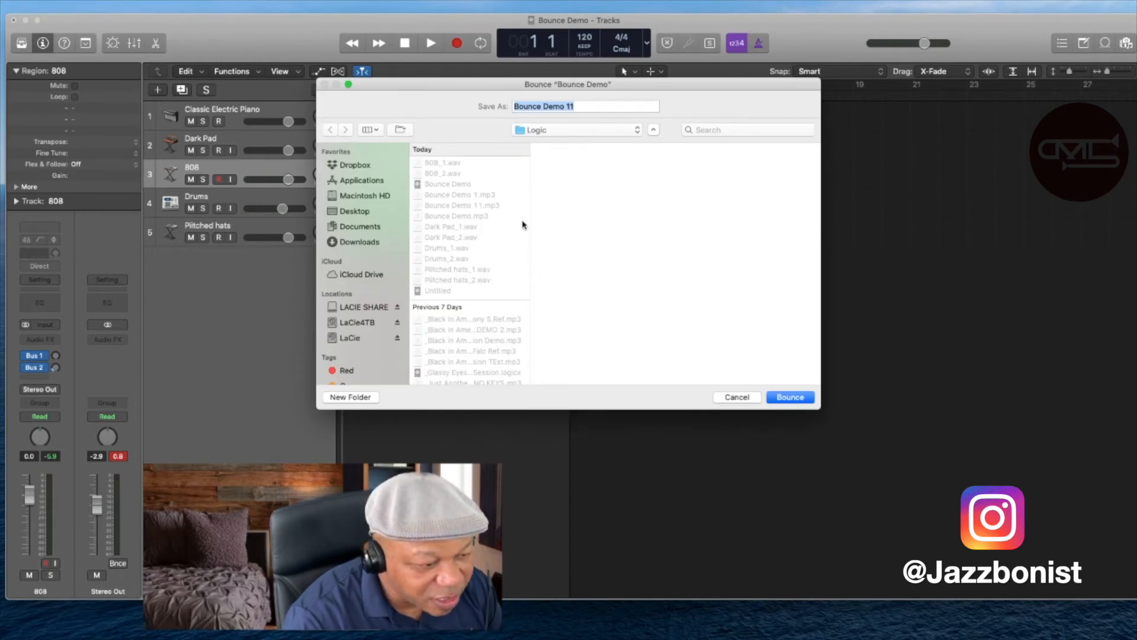
pyautogui.click(734, 397)
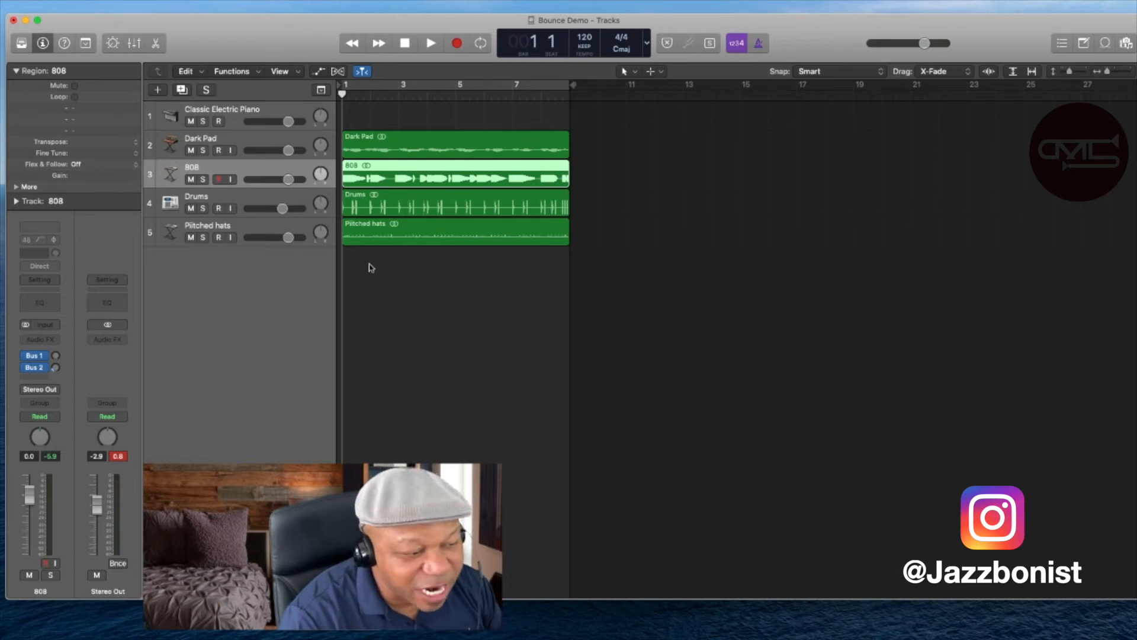
# - Mute the 808 track and bounce the project as an MP3 named "Bounce Demo No Bass" in the Logic folder
pyautogui.click(190, 180)
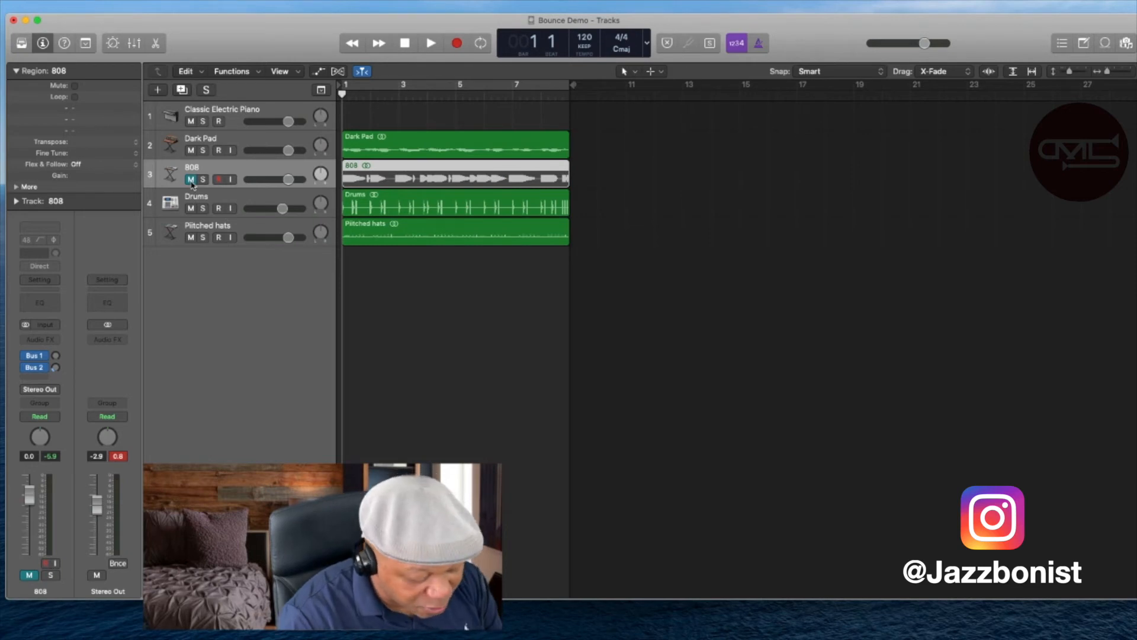
pyautogui.press('super+b')
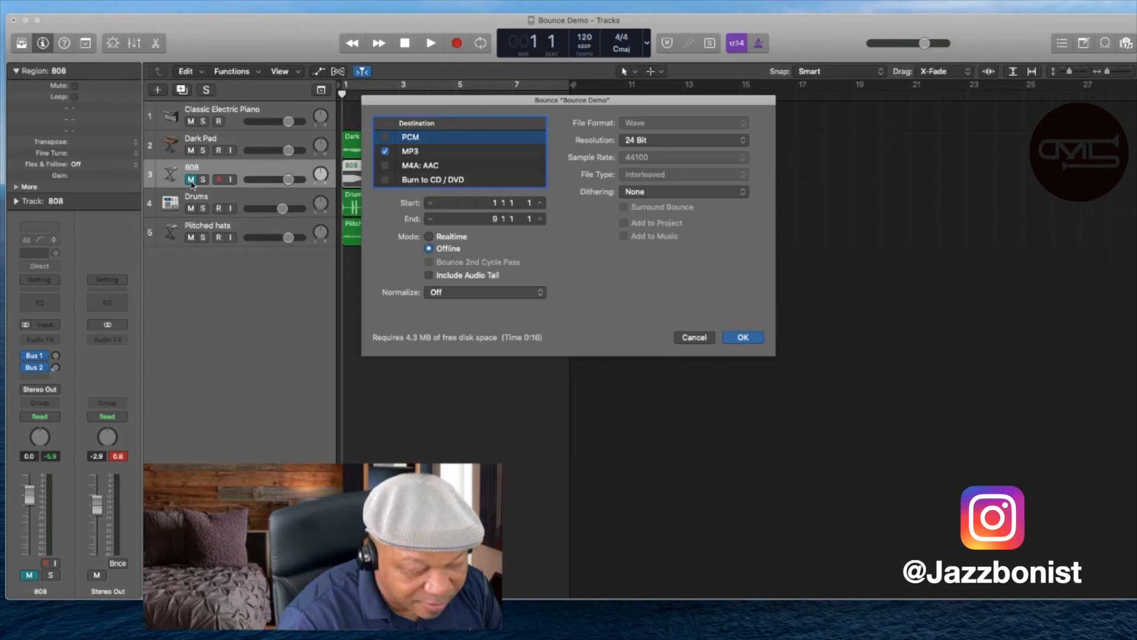
pyautogui.click(734, 338)
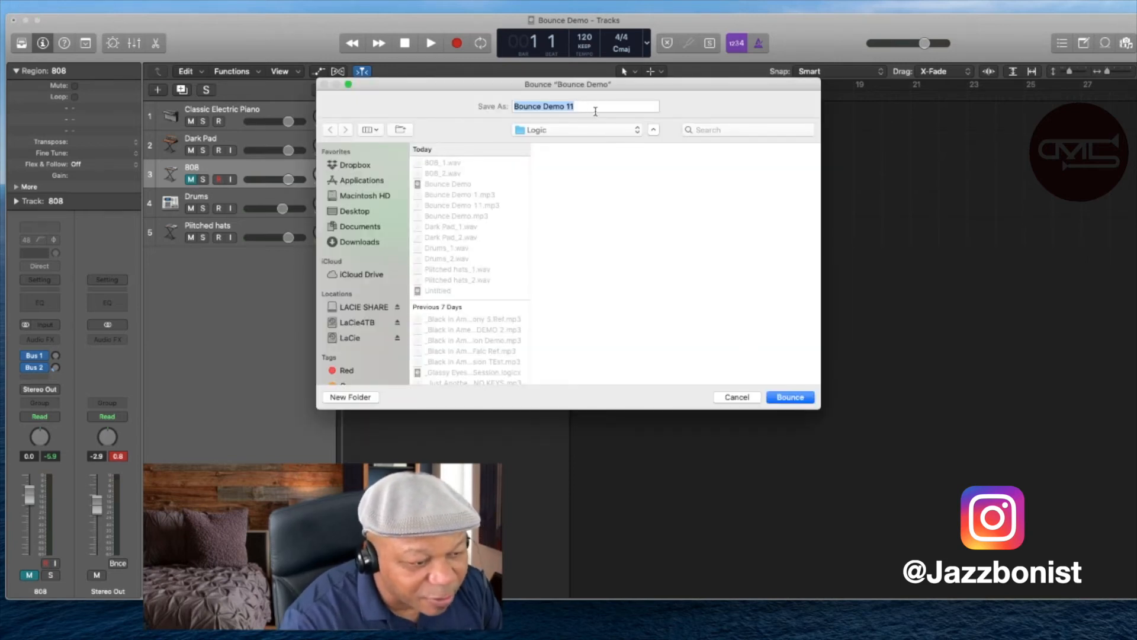
pyautogui.click(594, 110)
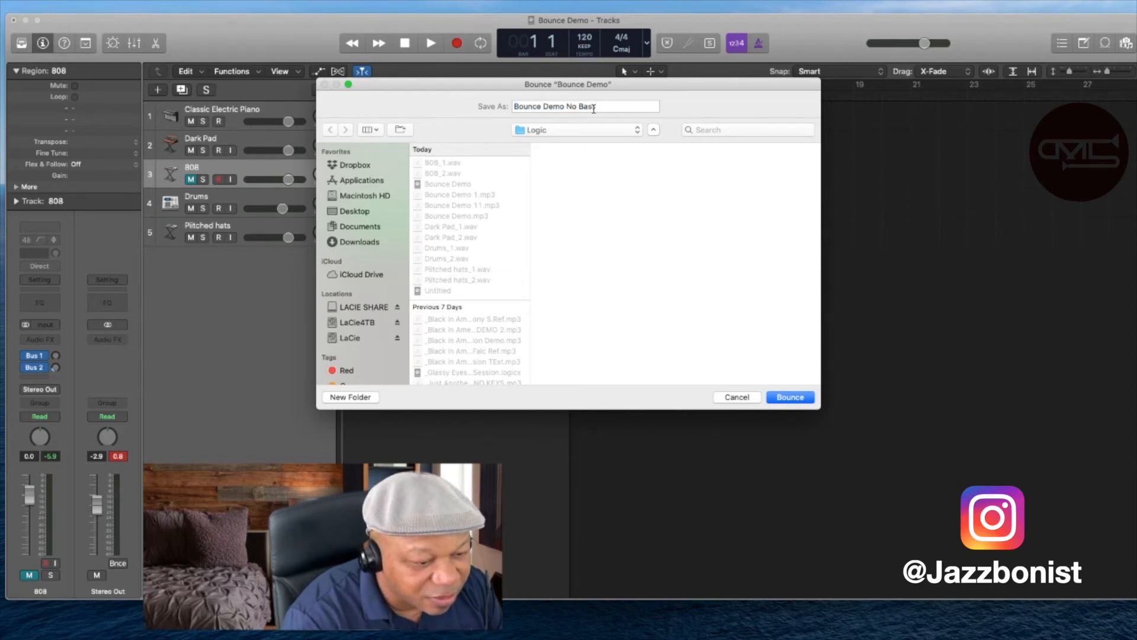
pyautogui.write('No Bass')
pyautogui.press('Return')
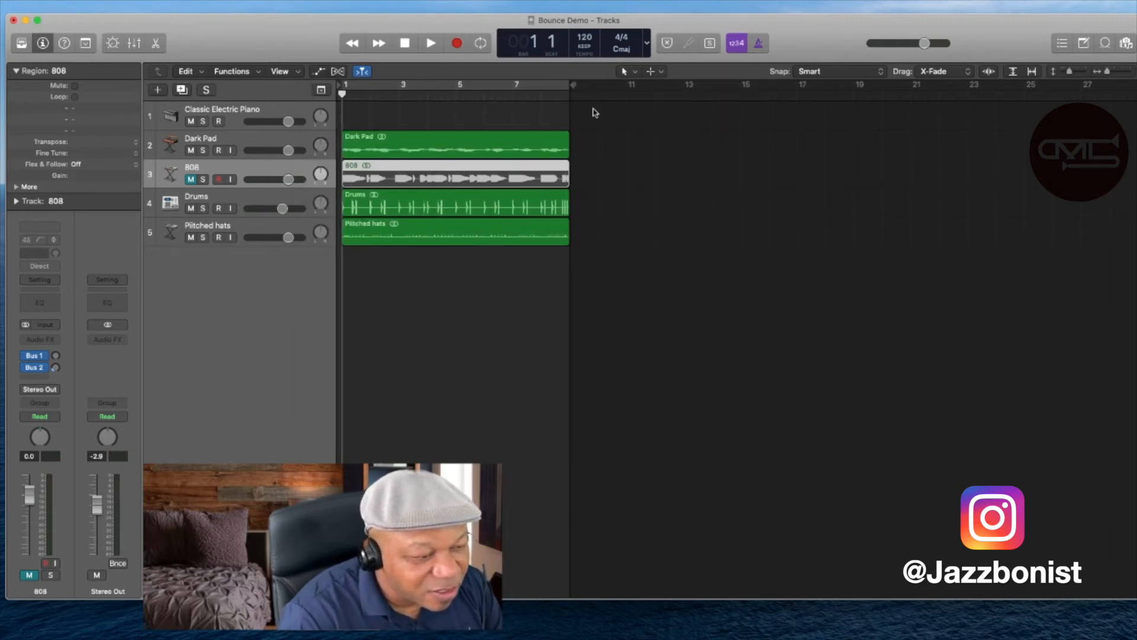
# - Play back the mix with the 808 track muted, stop playback, and unmute the 808 track
pyautogui.press('space')
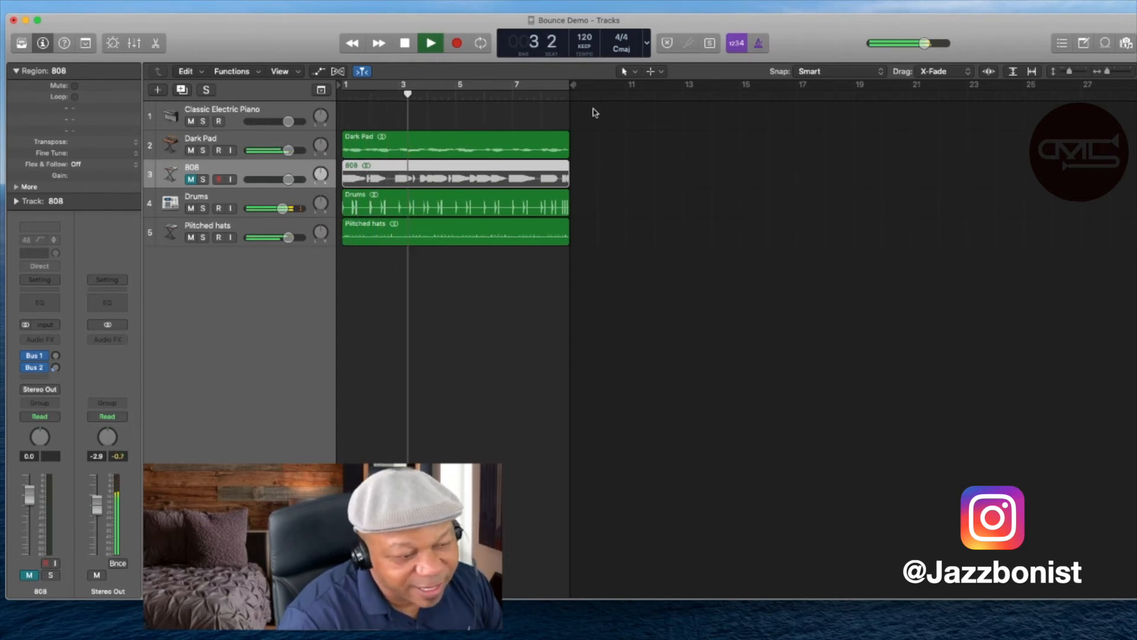
pyautogui.click(405, 44)
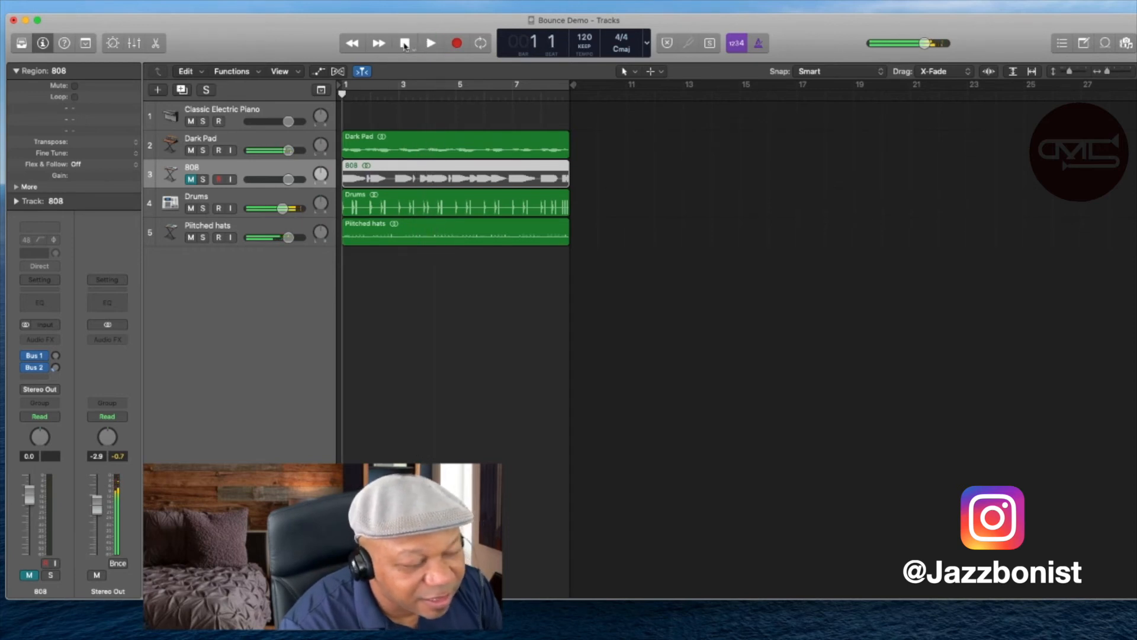
pyautogui.click(192, 181)
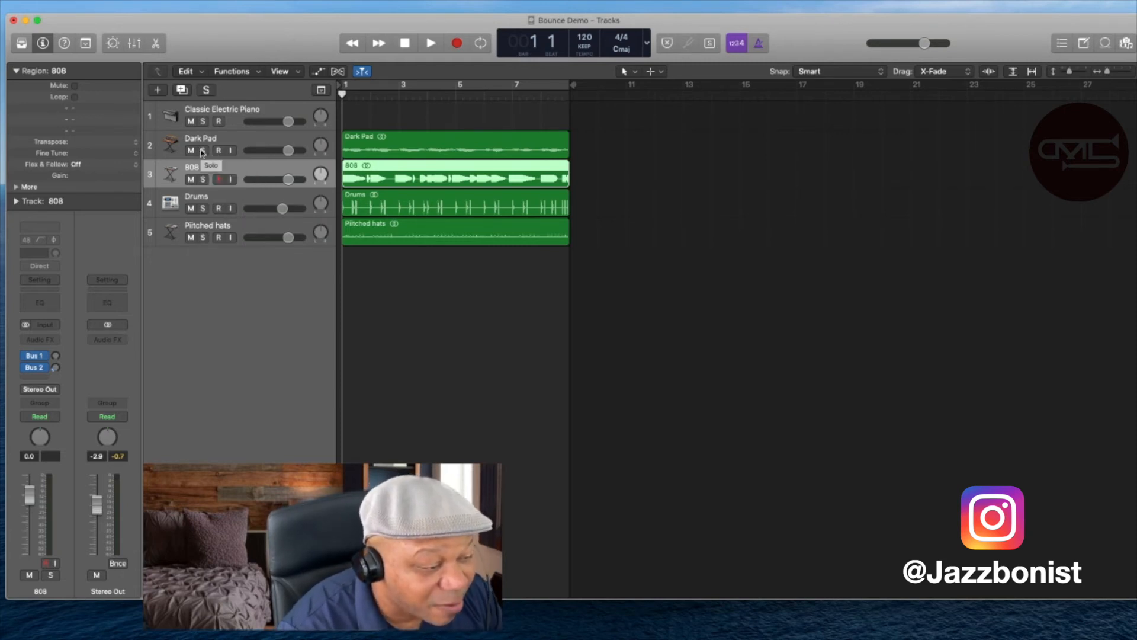
# - Solo the Dark Pad track and the 808 track in turn, clearing each solo again
pyautogui.click(202, 151)
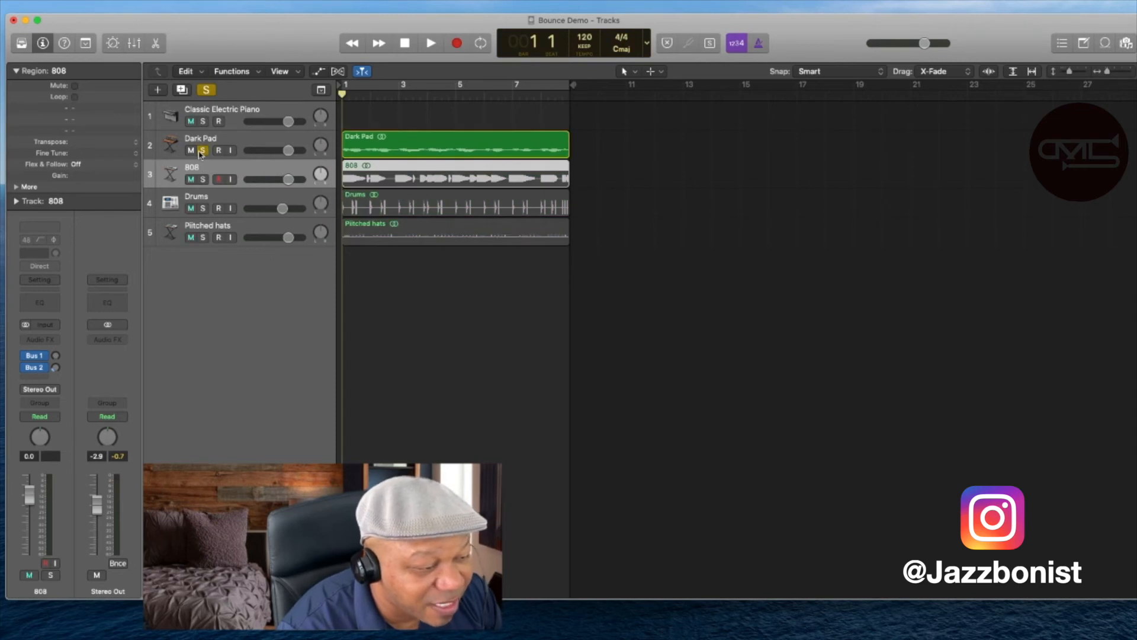
pyautogui.click(202, 151)
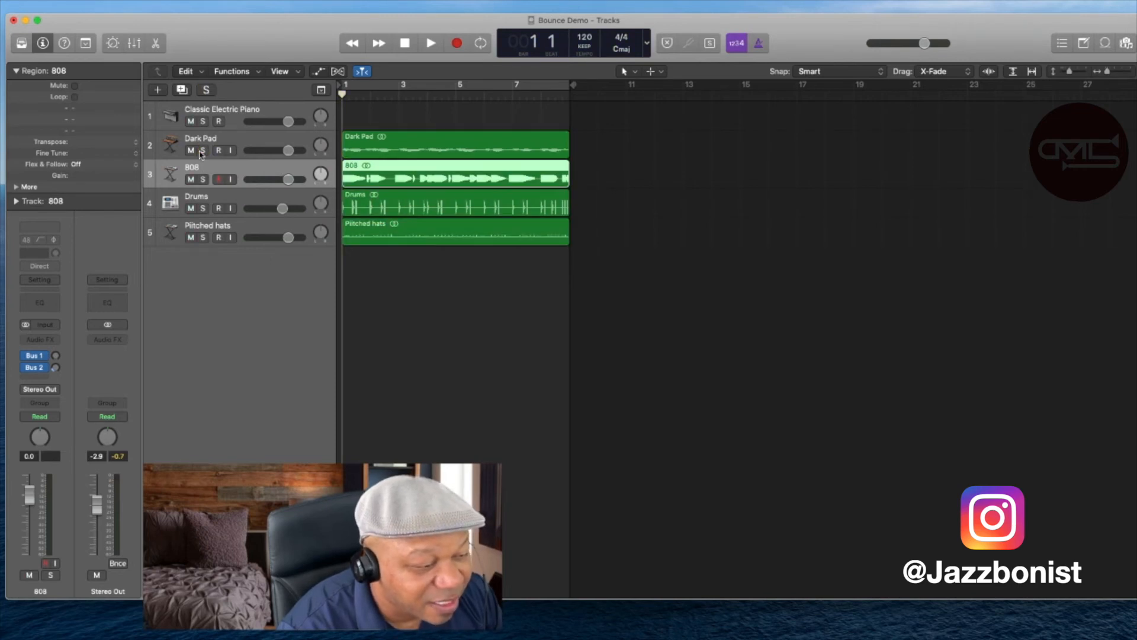
pyautogui.click(203, 180)
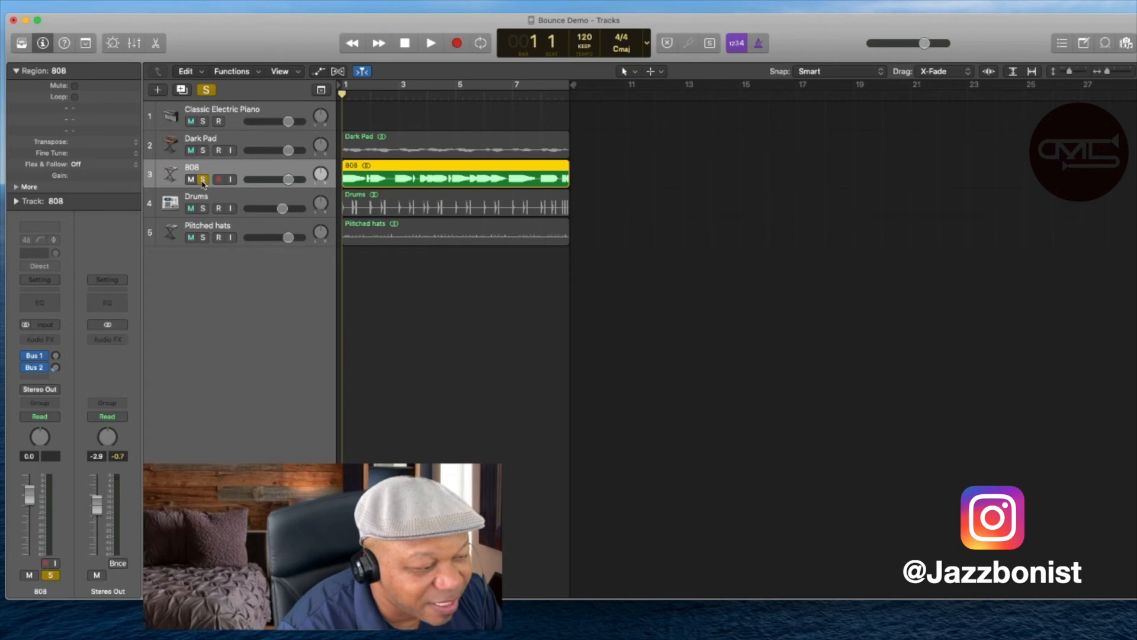
pyautogui.click(203, 180)
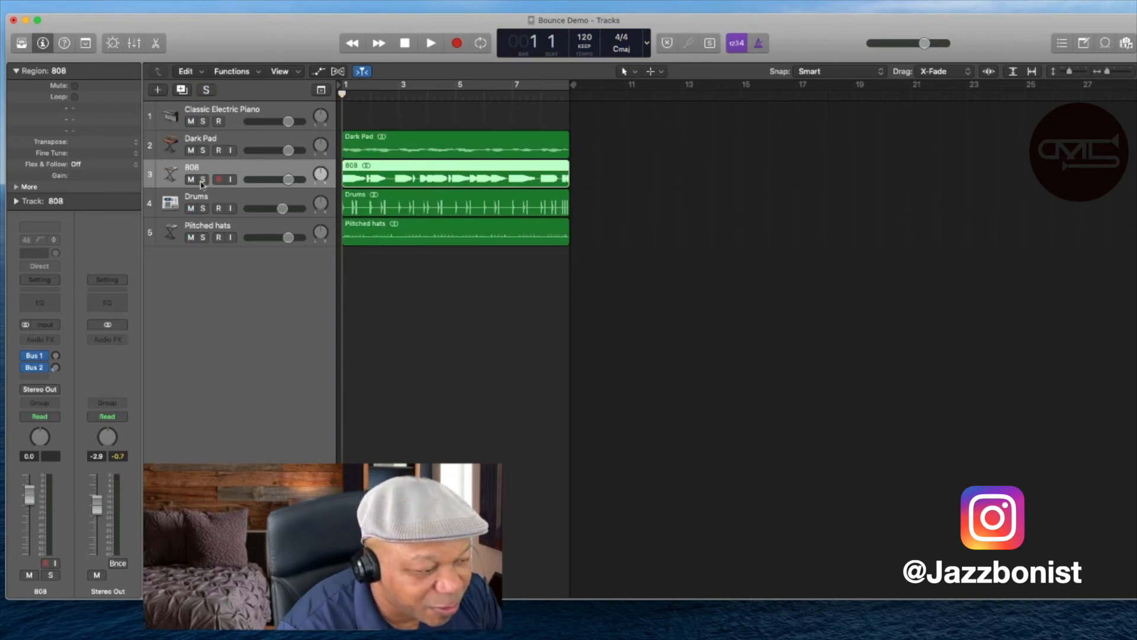
# - Start exporting all tracks as audio files, with Normalize set to Off
pyautogui.click(98, 7)
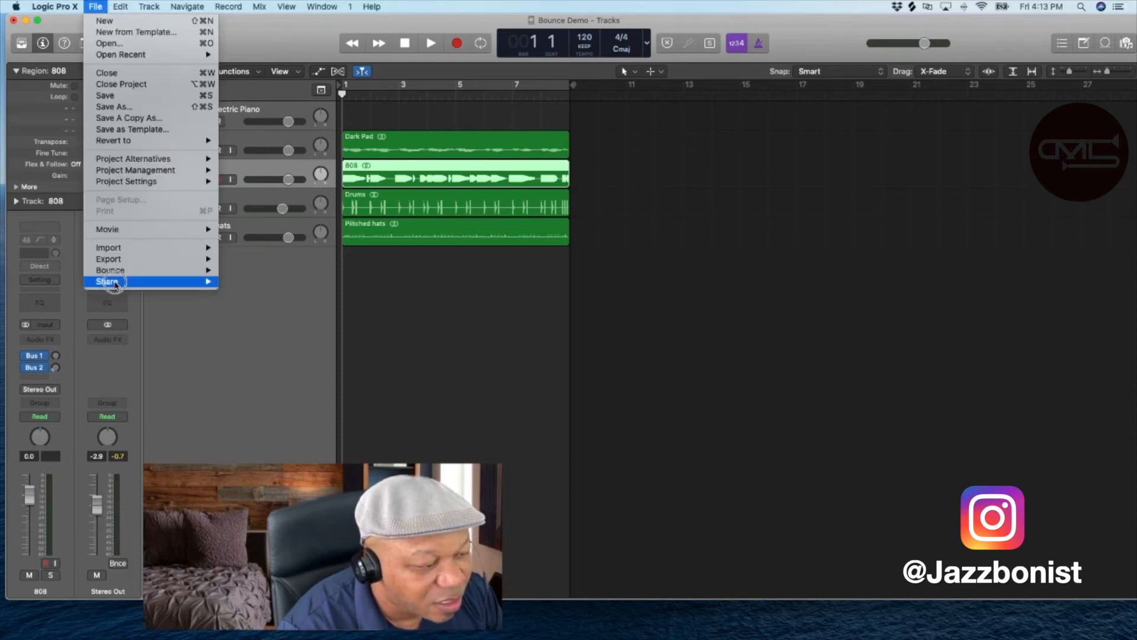
pyautogui.moveTo(126, 264)
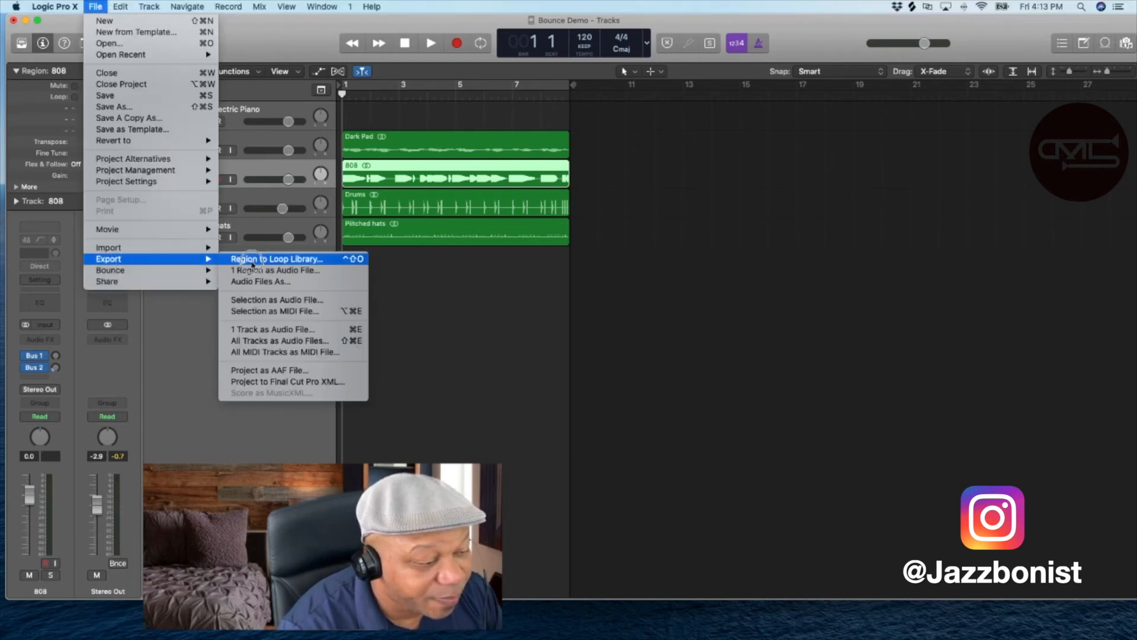
pyautogui.click(264, 339)
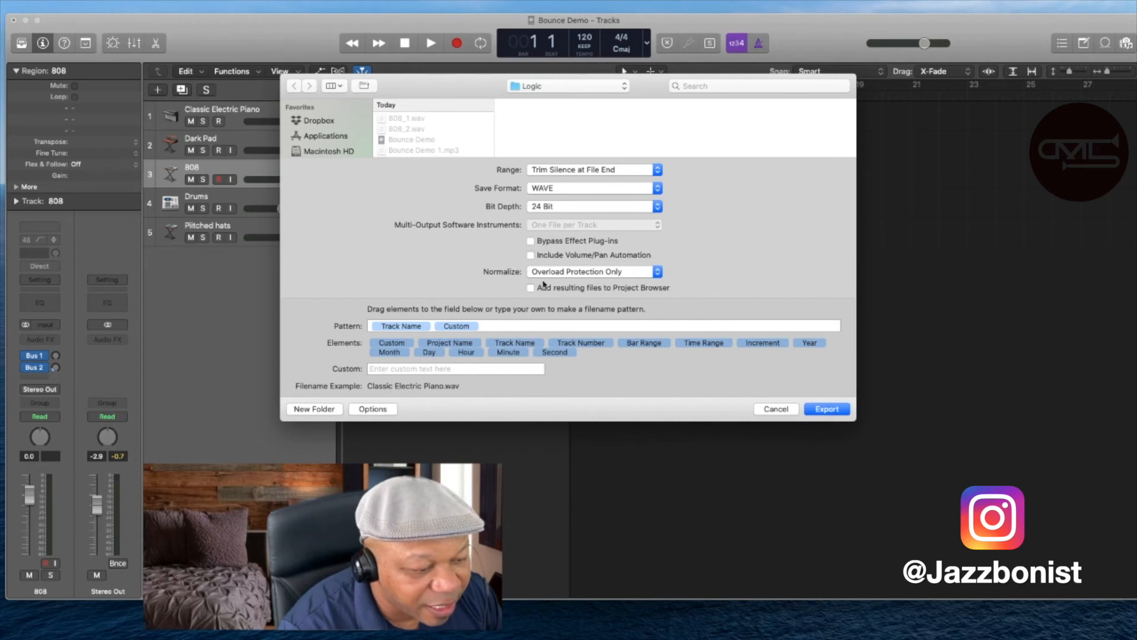
pyautogui.click(549, 276)
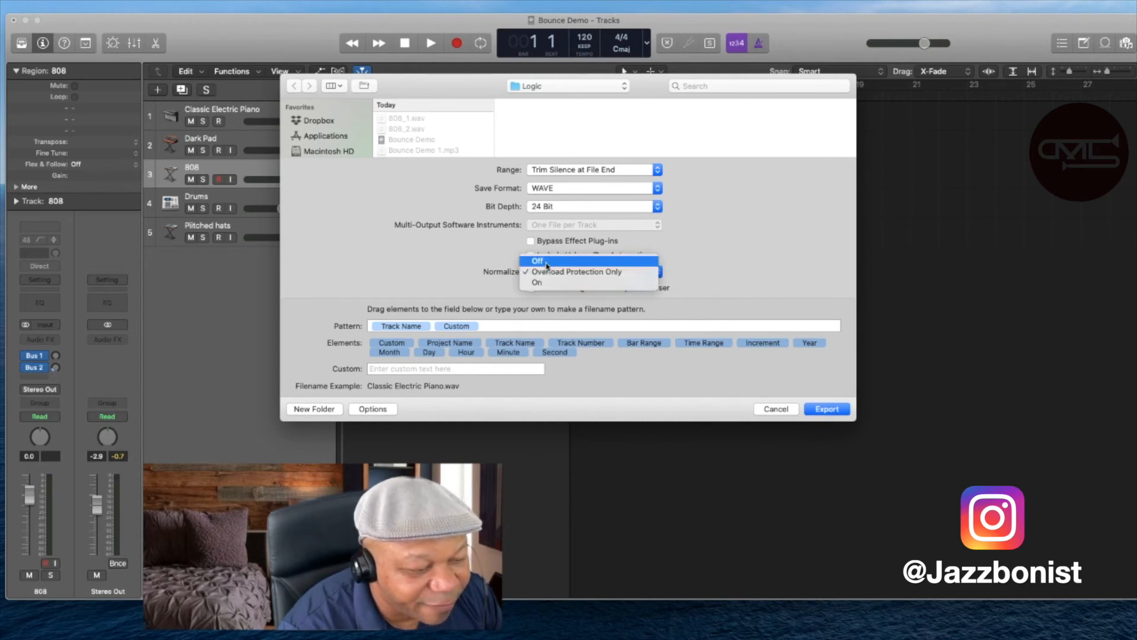
pyautogui.click(537, 261)
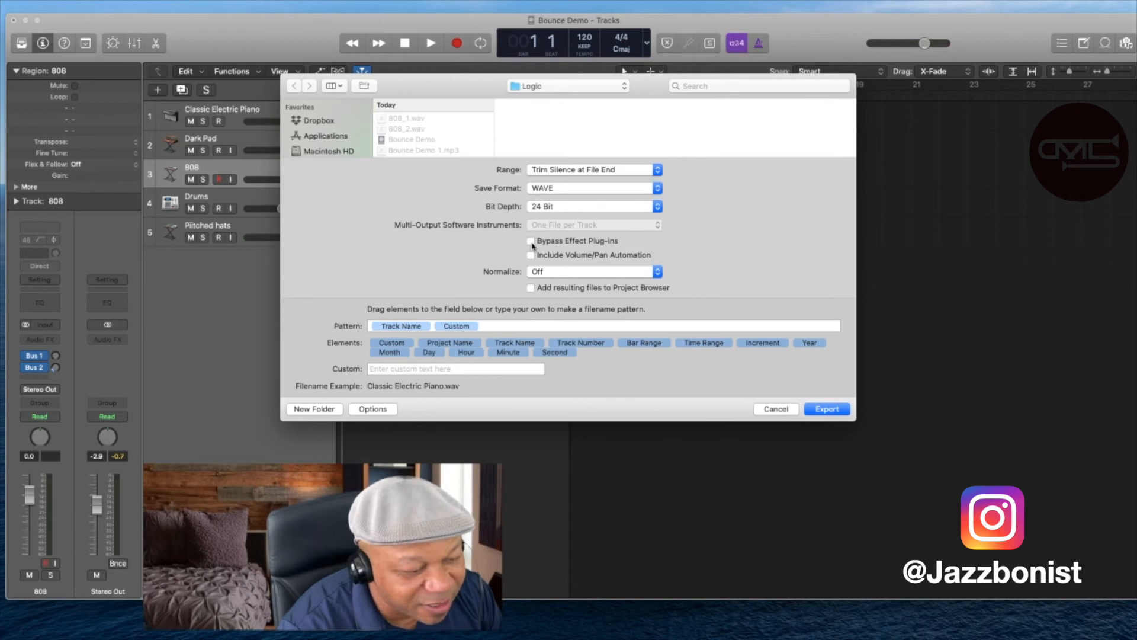
# - Enable and disable Bypass Effect Plug-ins for the track export, and cancel the export
pyautogui.click(530, 242)
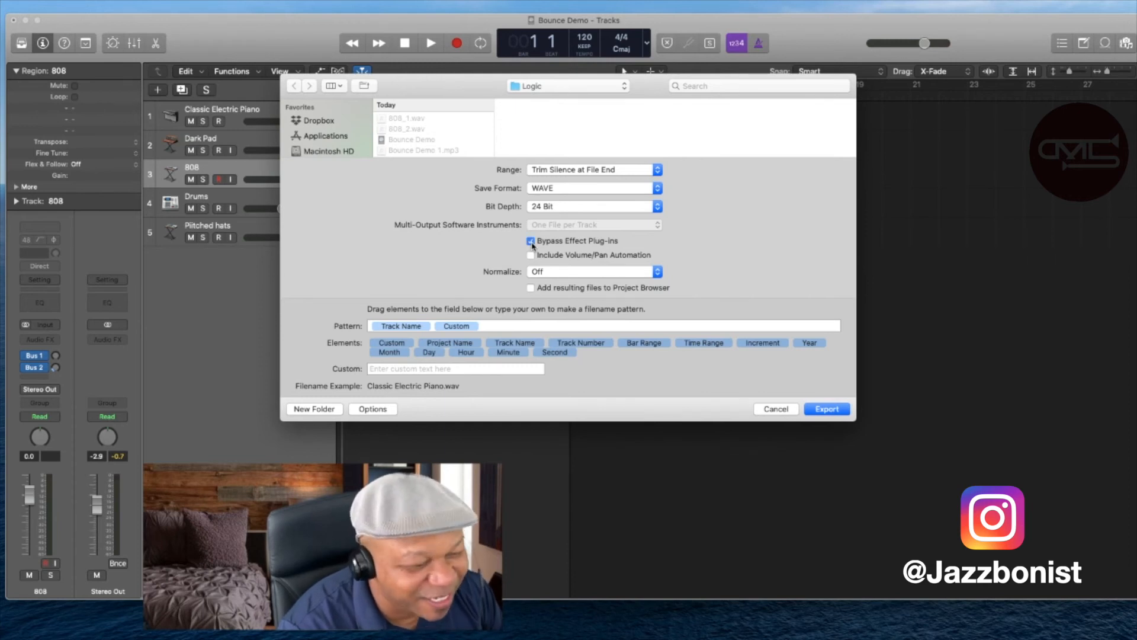
pyautogui.click(531, 242)
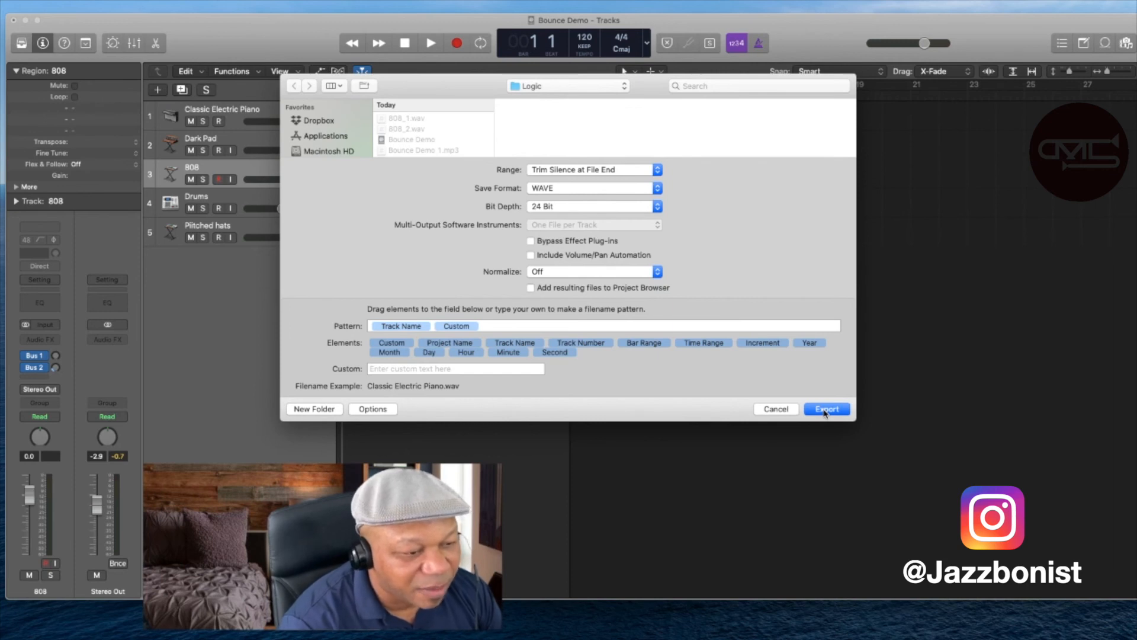
pyautogui.click(788, 410)
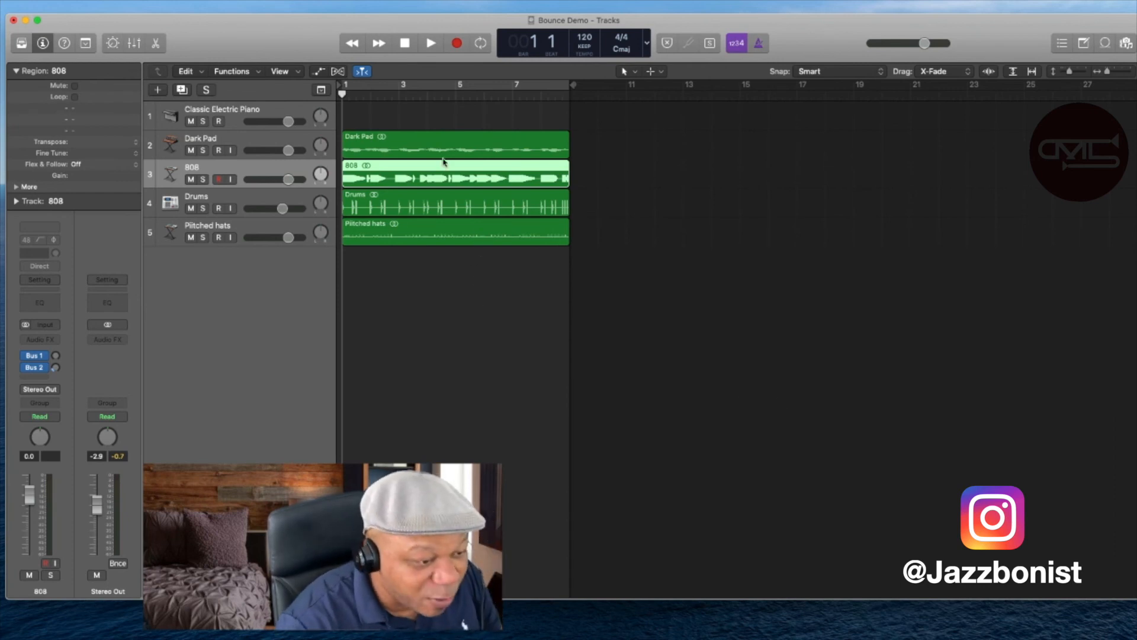
# - Turn on the cycle area over bars 1 to 9 and turn it off again
pyautogui.click(480, 44)
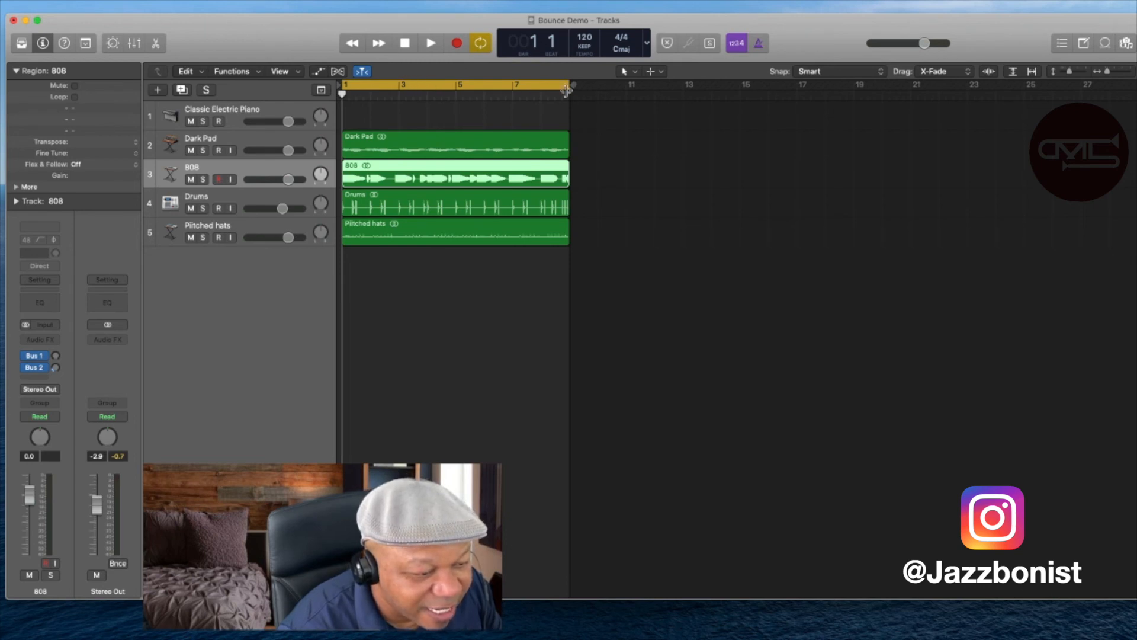
pyautogui.moveTo(569, 92)
pyautogui.mouseDown()
pyautogui.moveTo(541, 92)
pyautogui.moveTo(569, 92)
pyautogui.mouseUp()
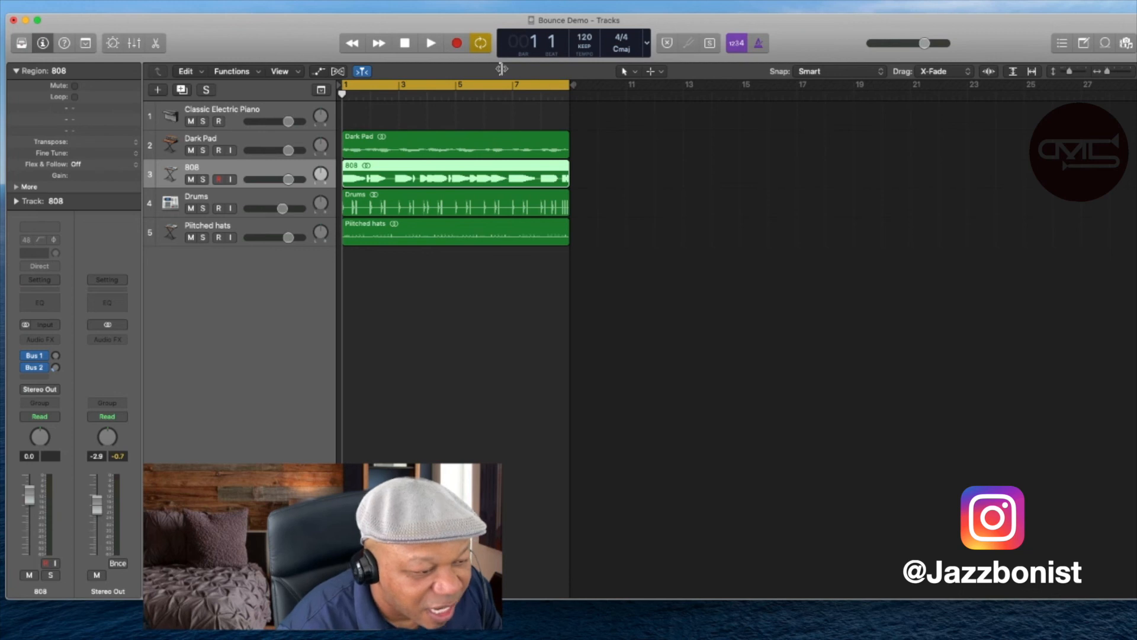
pyautogui.click(481, 44)
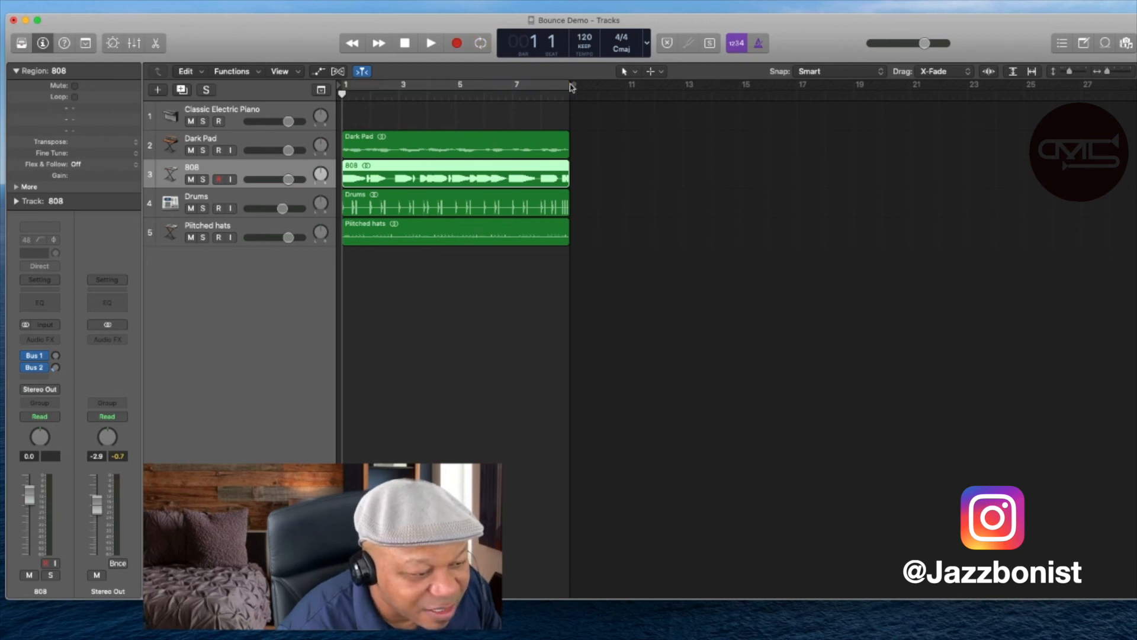
# - Move the project end marker out to bar 15 and back to bar 9, and activate a cycle range over bars 1 to 5
pyautogui.moveTo(573, 86); pyautogui.dragTo(740, 101)
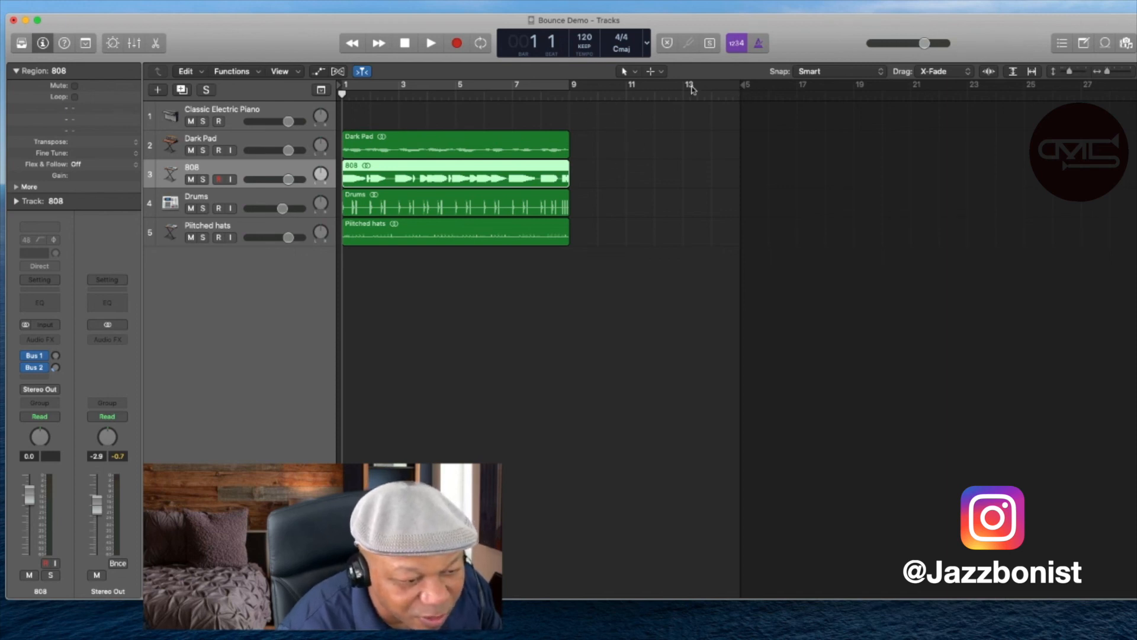
pyautogui.moveTo(741, 89)
pyautogui.mouseDown()
pyautogui.moveTo(454, 109)
pyautogui.moveTo(458, 88)
pyautogui.moveTo(602, 89)
pyautogui.moveTo(460, 94)
pyautogui.mouseUp()
pyautogui.click(480, 43)
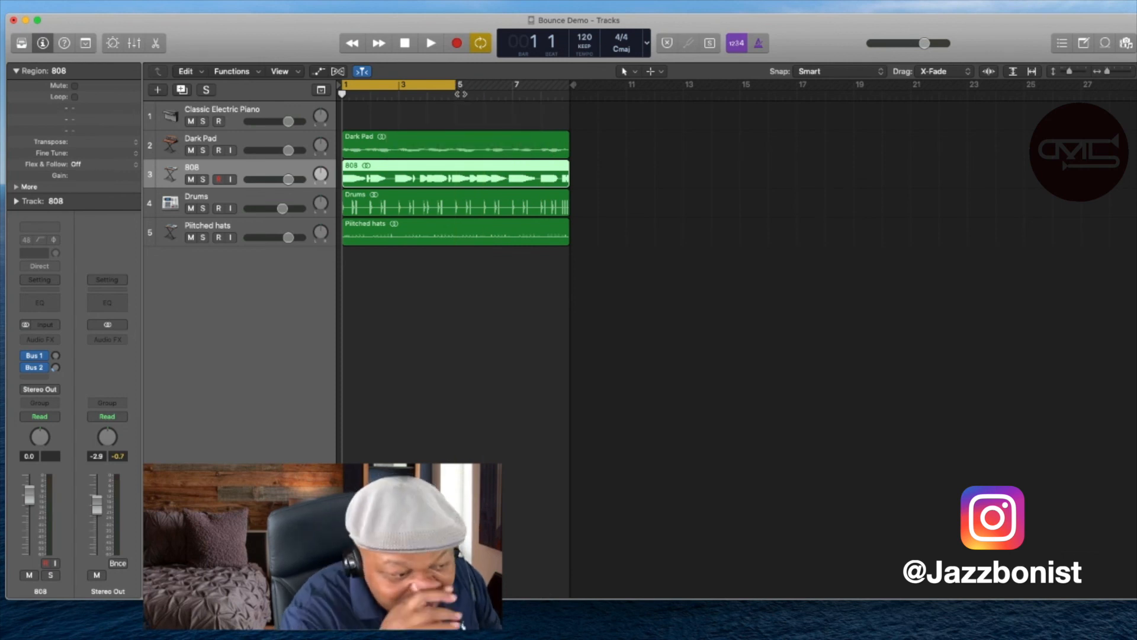